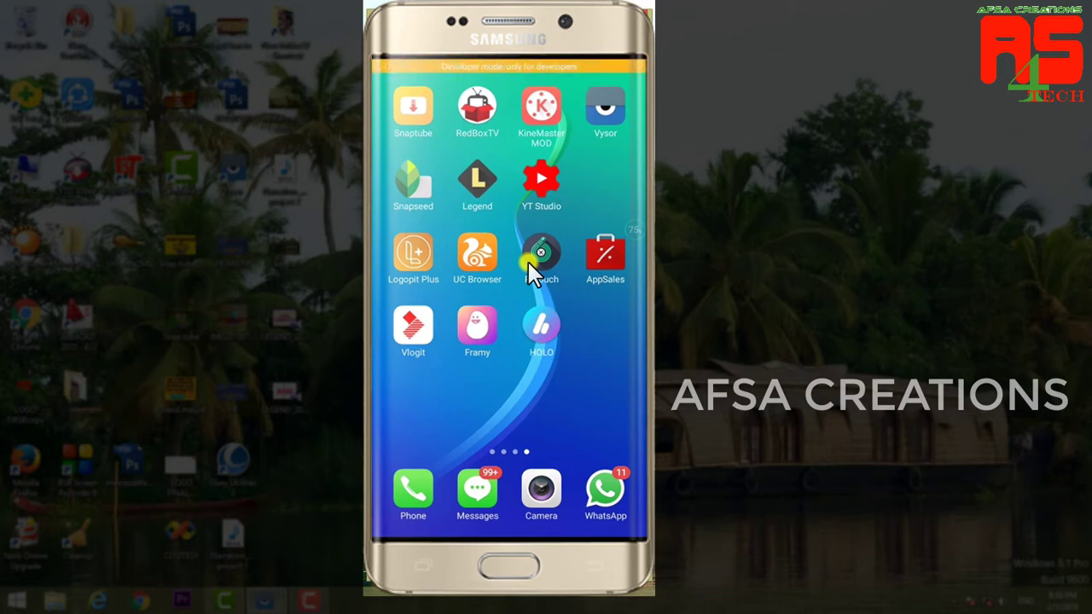
Launch TouchRetouch, open Albums, then back out of the file picker to the start screen
{"action": "left_click", "coordinate": [533, 260]}
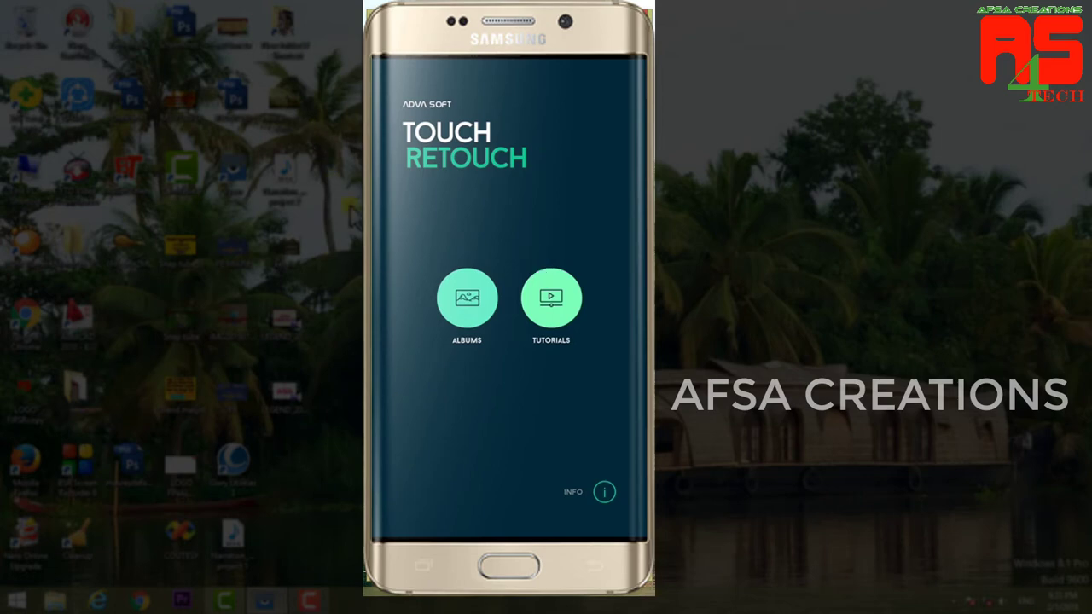
{"action": "left_click", "coordinate": [468, 303]}
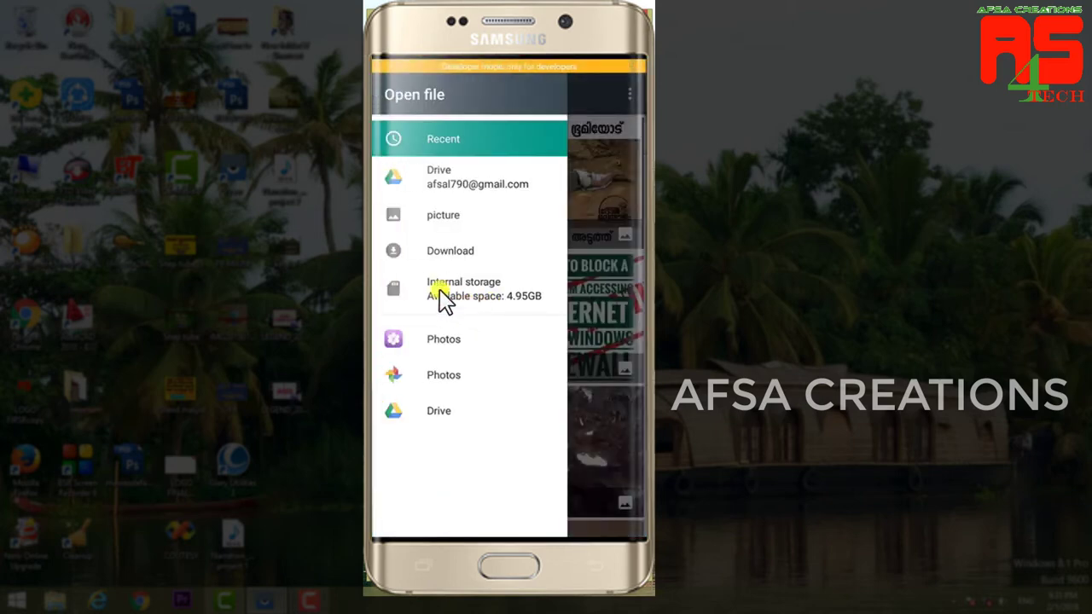
{"action": "key", "text": "Escape"}
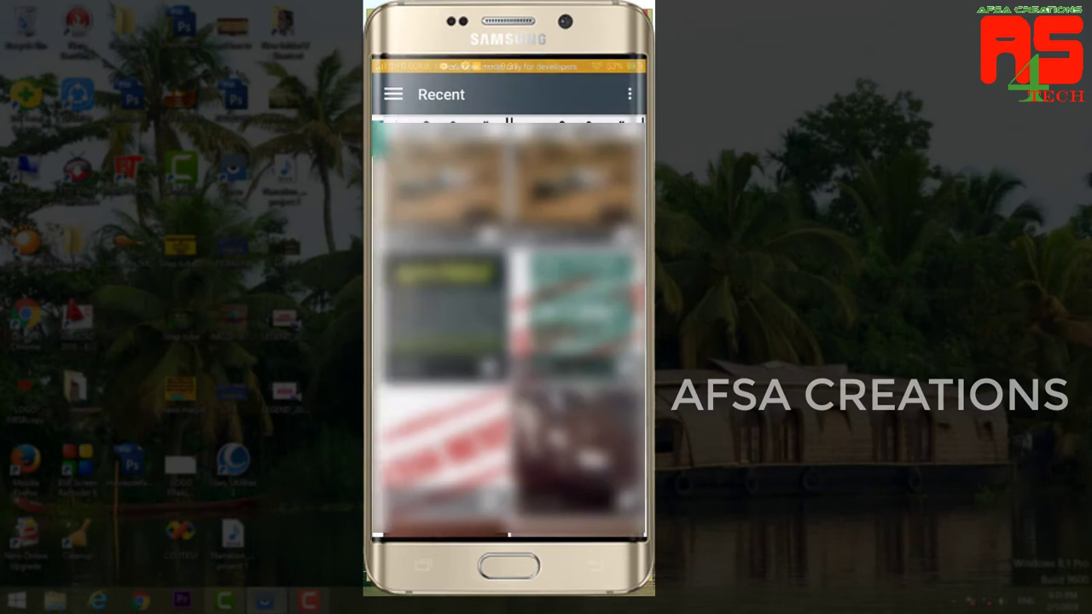
{"action": "key", "text": "Escape"}
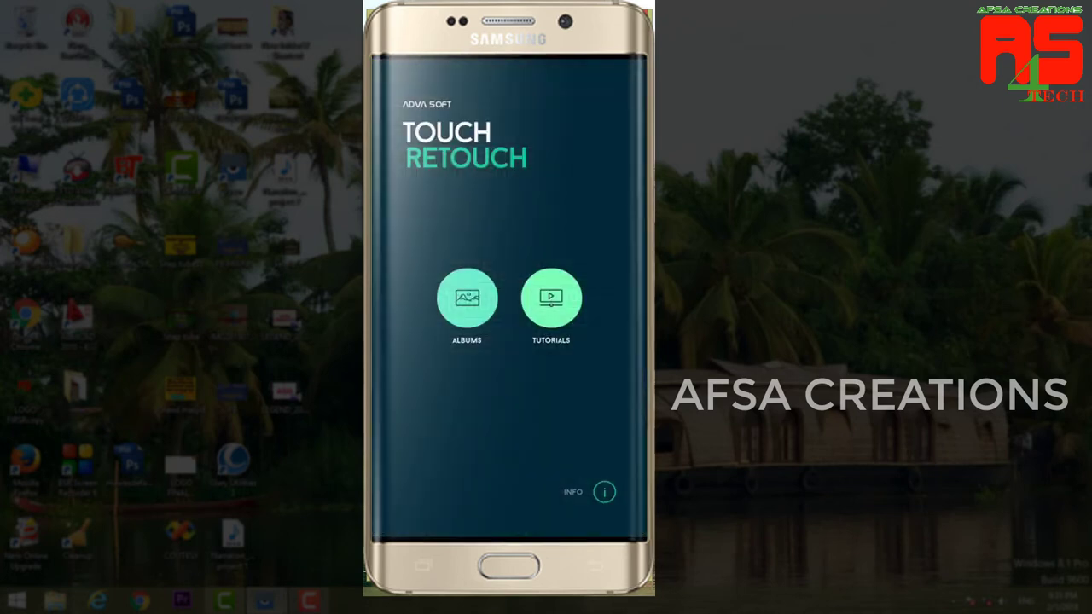
{"action": "left_click", "coordinate": [551, 300]}
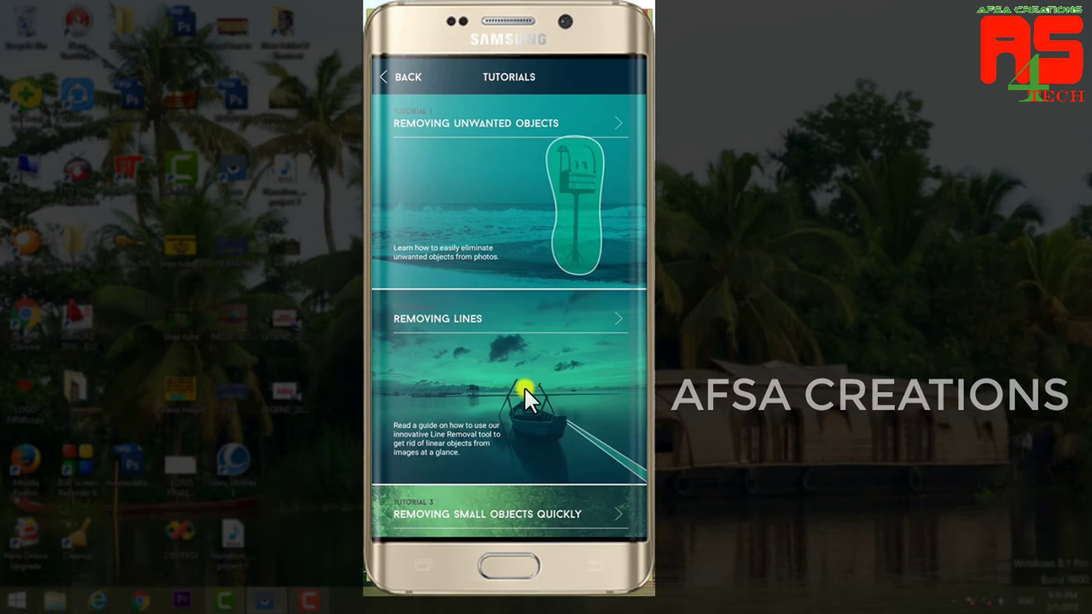
{"action": "scroll", "coordinate": [519, 388], "scroll_direction": "down", "scroll_amount": 1}
{"action": "scroll", "coordinate": [450, 460], "scroll_direction": "down", "scroll_amount": 2}
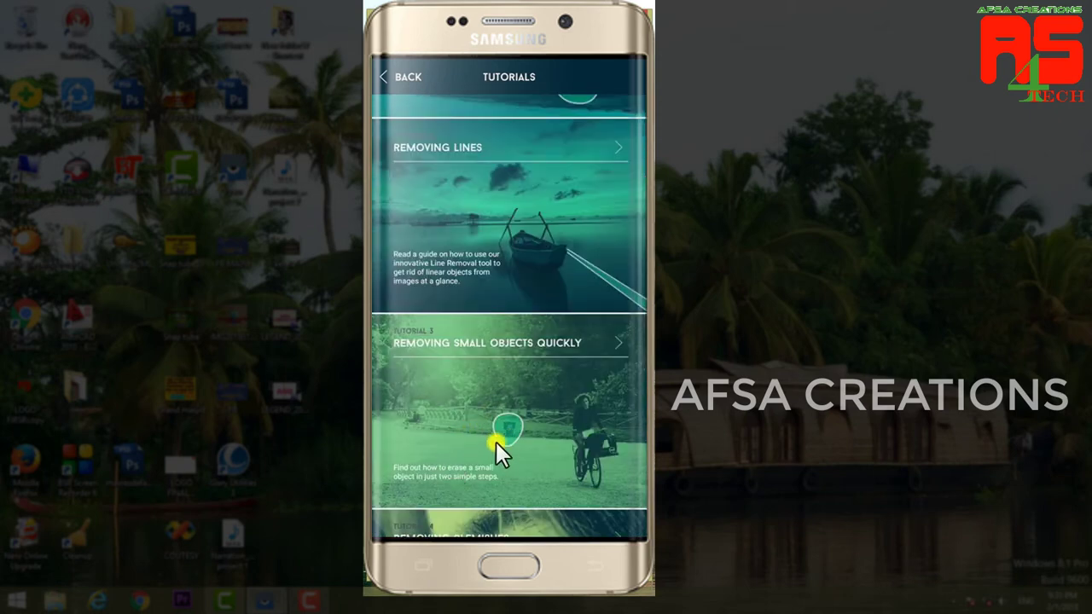
{"action": "scroll", "coordinate": [478, 455], "scroll_direction": "down", "scroll_amount": 2}
{"action": "scroll", "coordinate": [467, 454], "scroll_direction": "down", "scroll_amount": 2}
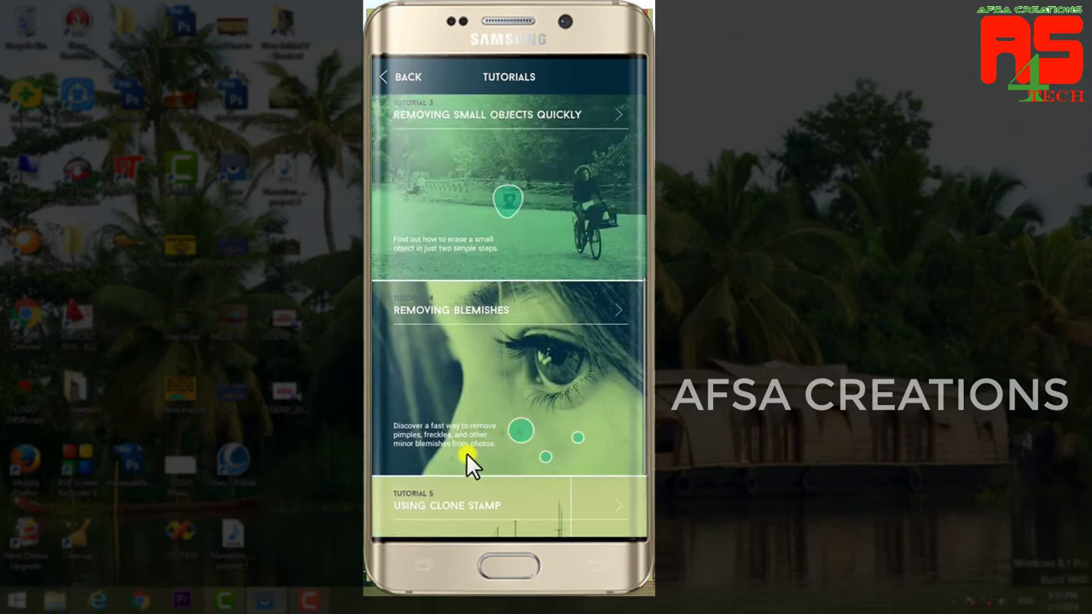
{"action": "scroll", "coordinate": [471, 464], "scroll_direction": "down", "scroll_amount": 1}
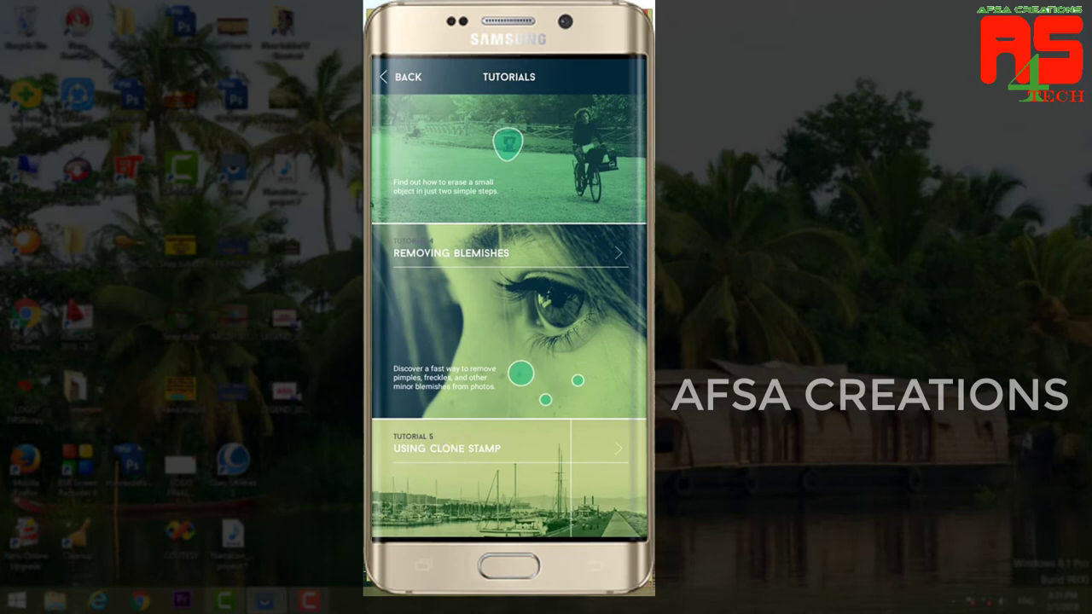
{"action": "scroll", "coordinate": [418, 256], "scroll_direction": "down", "scroll_amount": 1}
{"action": "scroll", "coordinate": [418, 255], "scroll_direction": "up", "scroll_amount": 2}
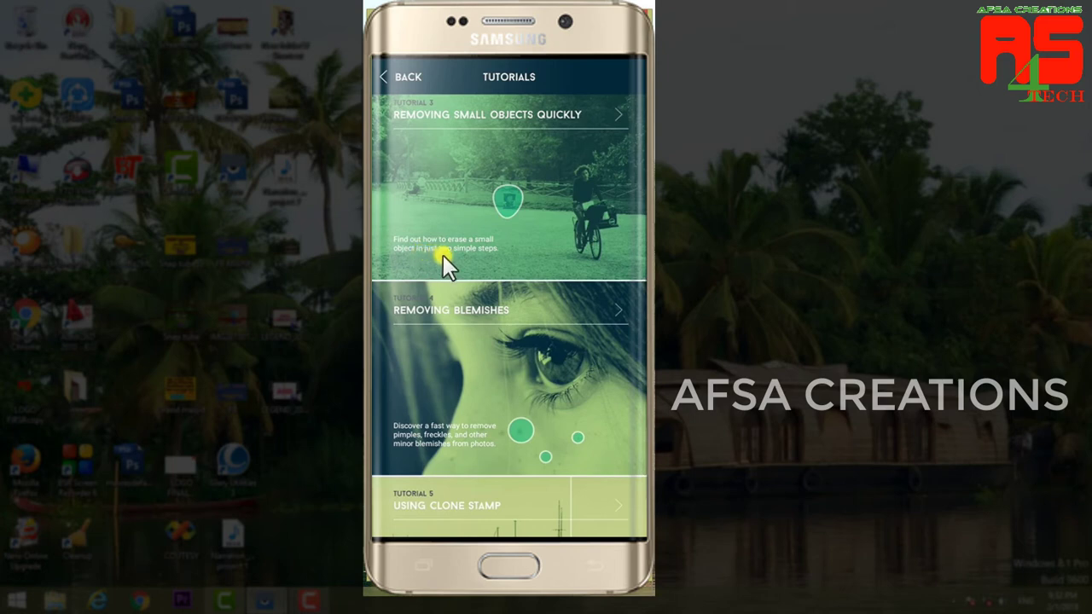
{"action": "left_click", "coordinate": [528, 255]}
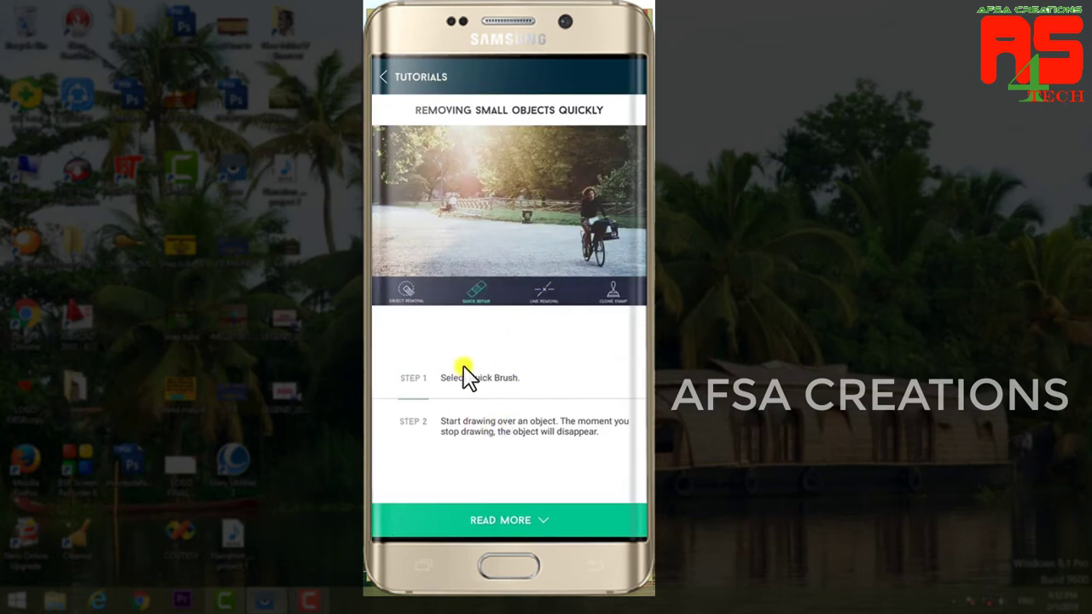
{"action": "left_click", "coordinate": [538, 522]}
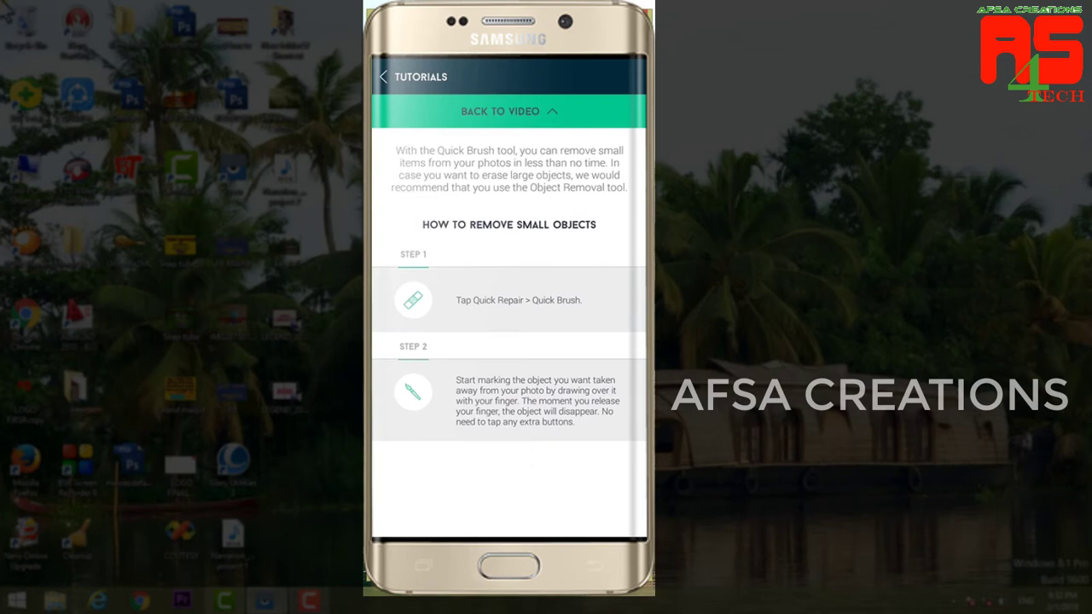
{"action": "left_click", "coordinate": [384, 78]}
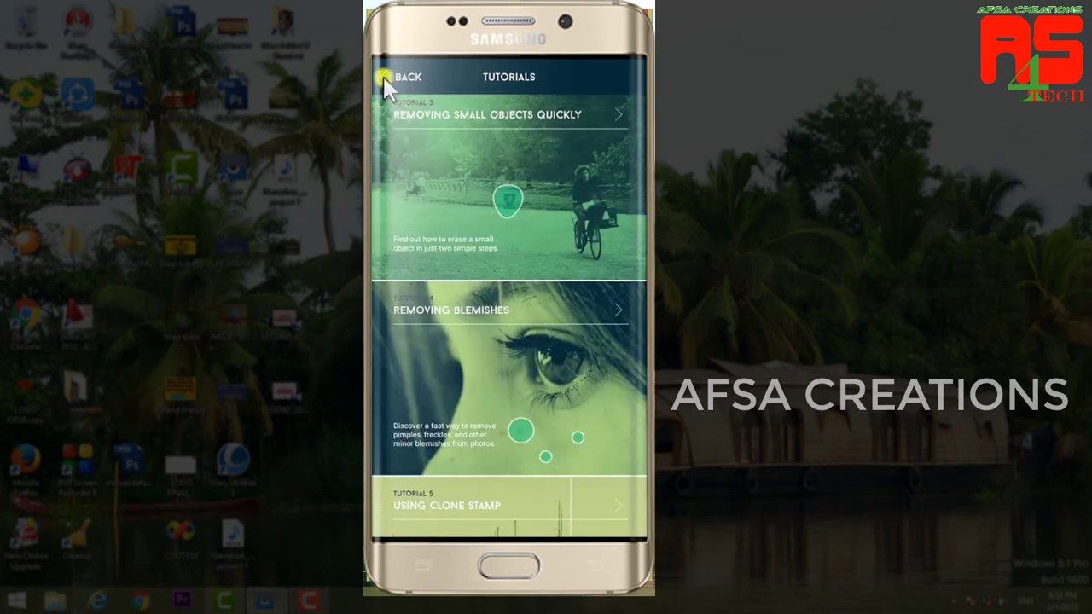
{"action": "left_click", "coordinate": [382, 74]}
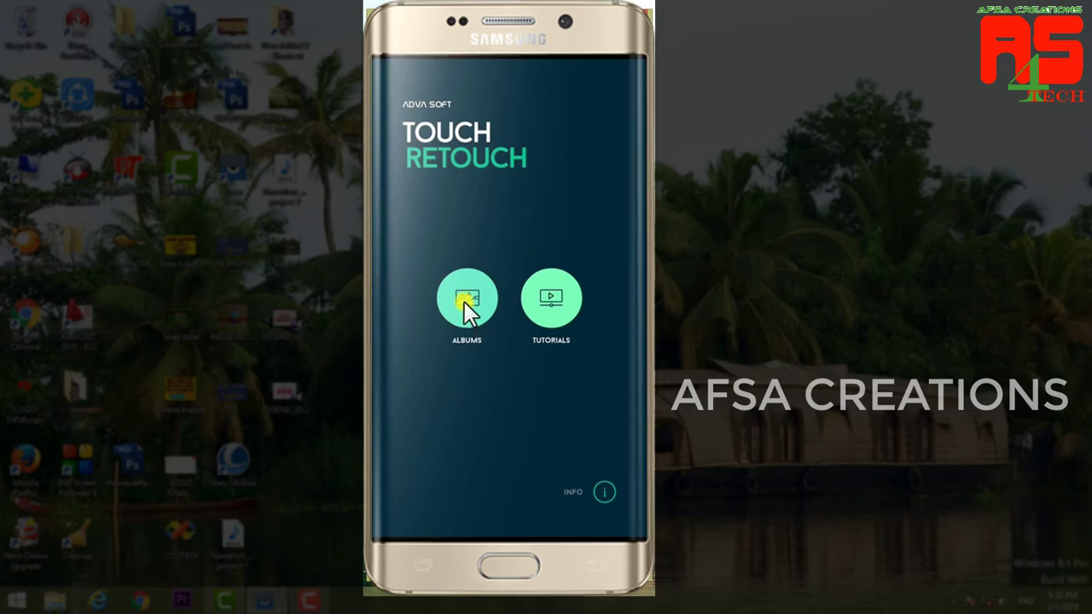
Load the kitten-on-grass photo from the Photos source under Albums into the editor
{"action": "left_click", "coordinate": [467, 306]}
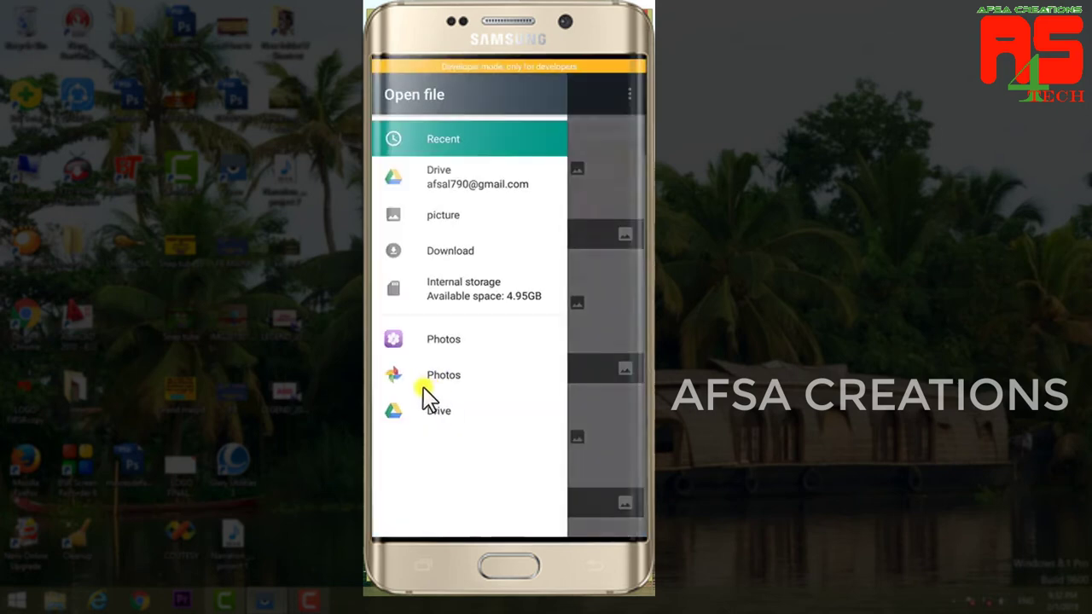
{"action": "left_click", "coordinate": [426, 339]}
{"action": "scroll", "coordinate": [499, 334], "scroll_direction": "down", "scroll_amount": 1}
{"action": "scroll", "coordinate": [498, 328], "scroll_direction": "down", "scroll_amount": 2}
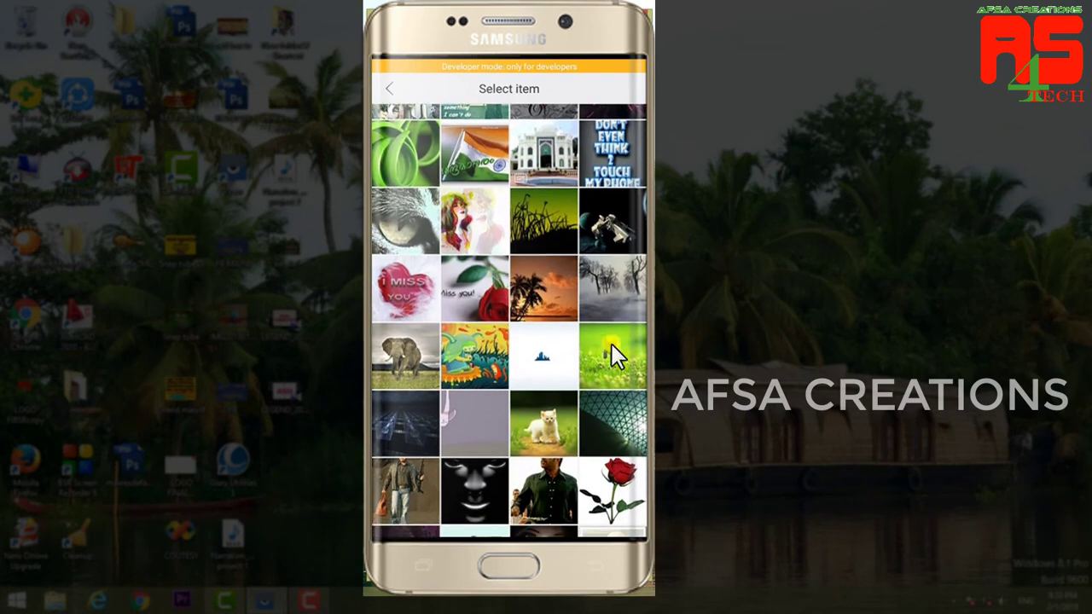
{"action": "left_click", "coordinate": [614, 344]}
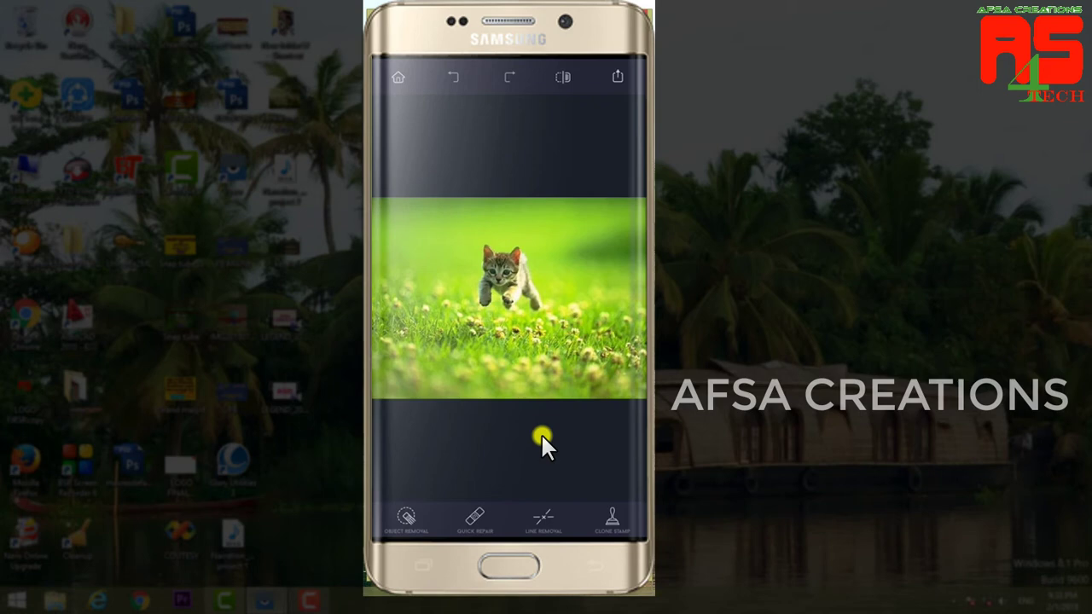
Erase the kitten with Quick Repair's Quick Brush, then return to the picker and open another image folder
{"action": "left_click", "coordinate": [471, 526]}
{"action": "left_click", "coordinate": [488, 283]}
{"action": "mouse_move", "coordinate": [481, 284]}
{"action": "left_mouse_down"}
{"action": "mouse_move", "coordinate": [489, 255]}
{"action": "mouse_move", "coordinate": [505, 255]}
{"action": "mouse_move", "coordinate": [530, 296]}
{"action": "mouse_move", "coordinate": [498, 293]}
{"action": "mouse_move", "coordinate": [498, 276]}
{"action": "left_mouse_up"}
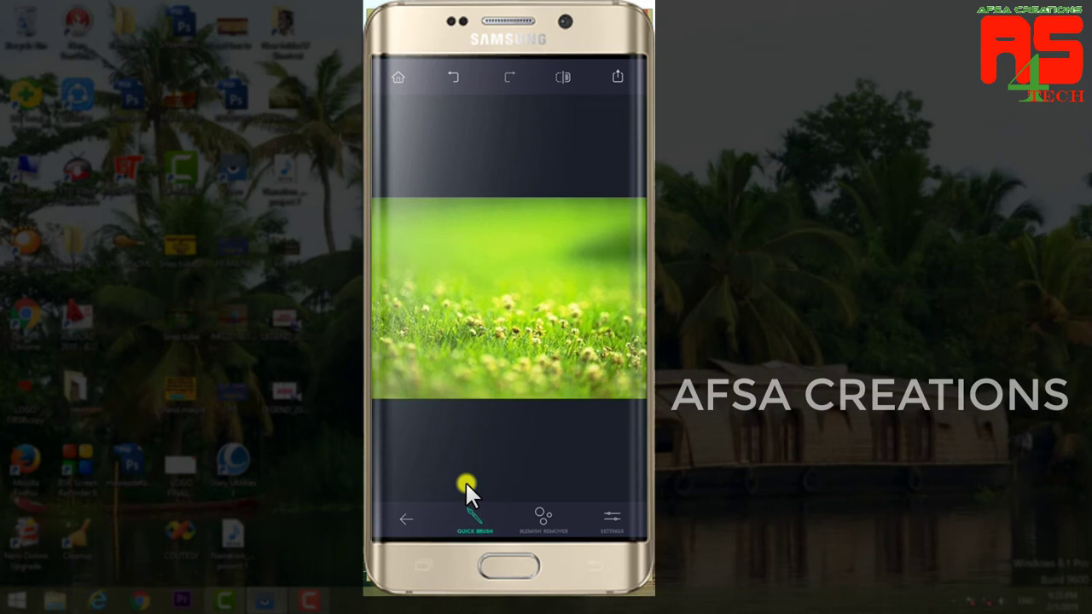
{"action": "left_click", "coordinate": [409, 521]}
{"action": "left_click", "coordinate": [458, 353]}
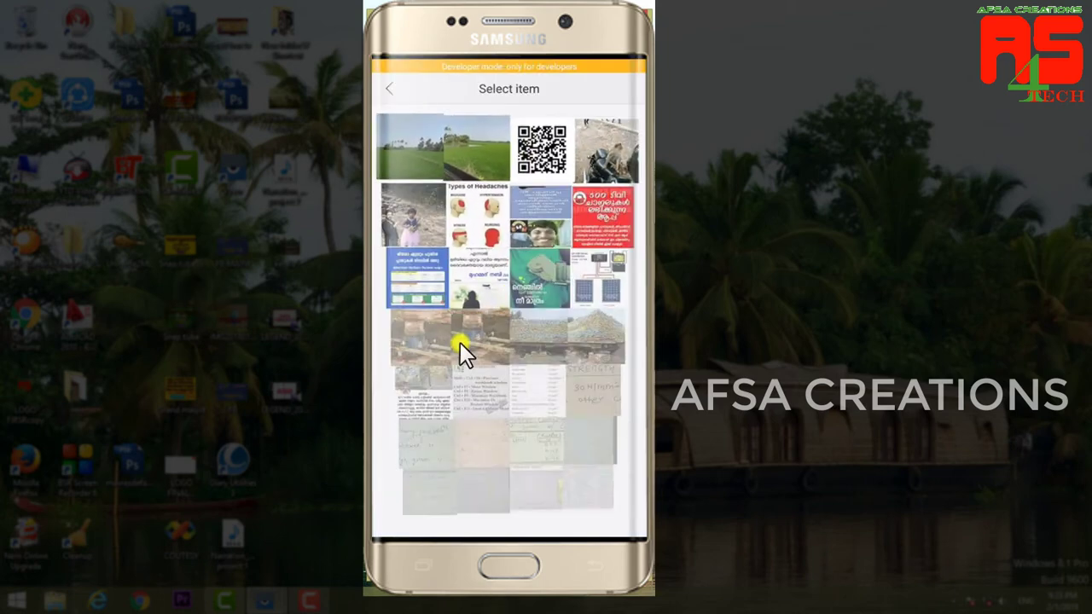
Open the paddy-field photo and erase the dark object in its lower-left corner with Quick Repair
{"action": "left_click", "coordinate": [454, 134]}
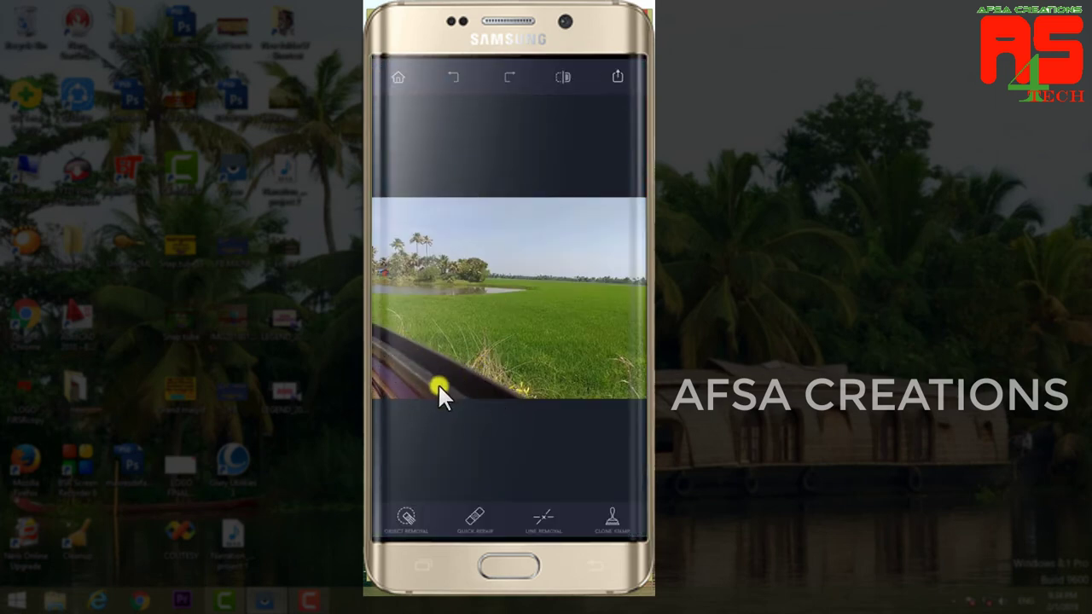
{"action": "left_click", "coordinate": [471, 517]}
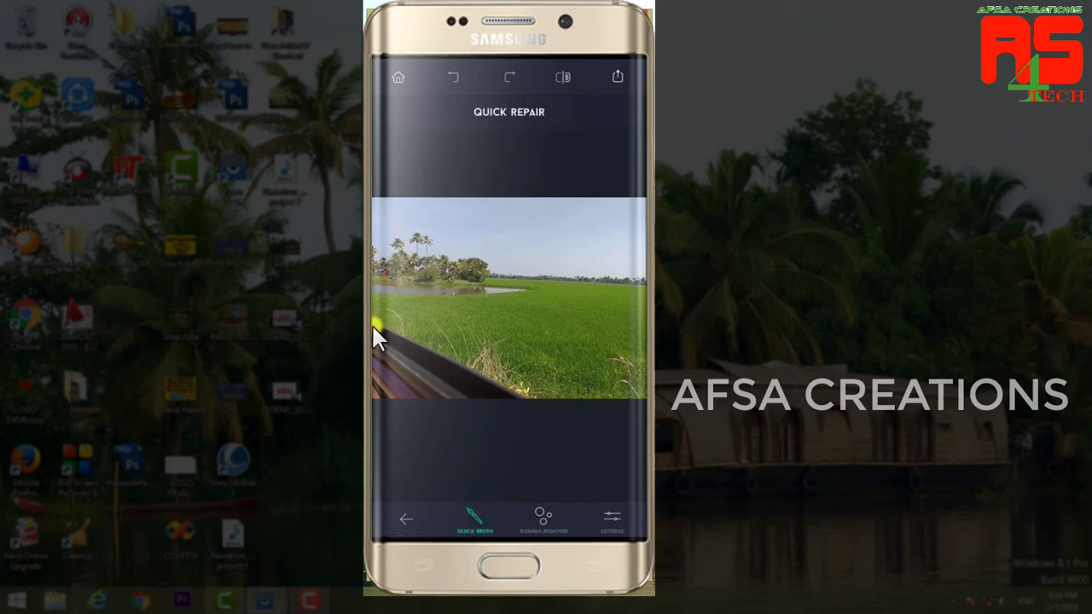
{"action": "mouse_move", "coordinate": [370, 319]}
{"action": "left_mouse_down"}
{"action": "mouse_move", "coordinate": [437, 374]}
{"action": "mouse_move", "coordinate": [517, 409]}
{"action": "mouse_move", "coordinate": [377, 391]}
{"action": "mouse_move", "coordinate": [372, 334]}
{"action": "mouse_move", "coordinate": [415, 384]}
{"action": "left_mouse_up"}
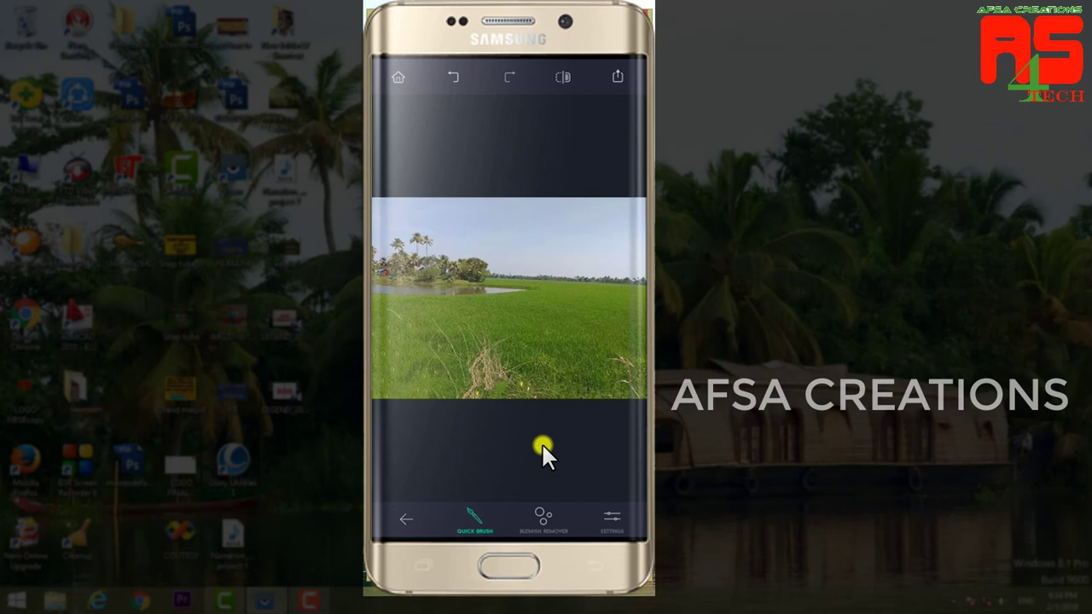
Zoom in, brush out the trees beside the pond, and exit the Quick Brush options
{"action": "scroll", "coordinate": [550, 325], "scroll_direction": "up", "scroll_amount": 4}
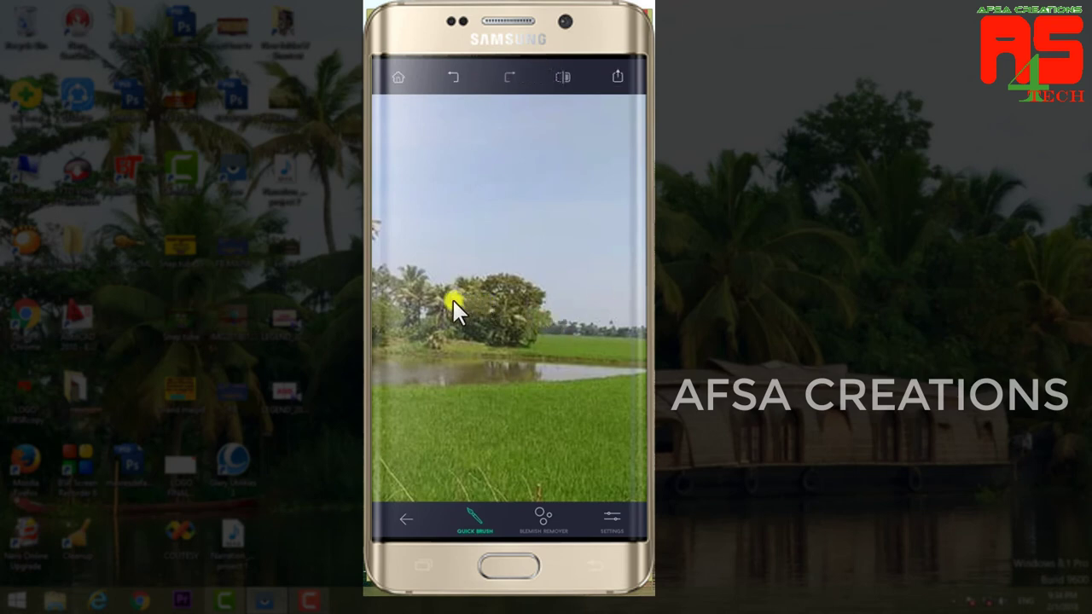
{"action": "mouse_move", "coordinate": [485, 314]}
{"action": "left_mouse_down"}
{"action": "mouse_move", "coordinate": [527, 320]}
{"action": "mouse_move", "coordinate": [463, 300]}
{"action": "mouse_move", "coordinate": [489, 286]}
{"action": "mouse_move", "coordinate": [523, 292]}
{"action": "mouse_move", "coordinate": [511, 283]}
{"action": "mouse_move", "coordinate": [520, 284]}
{"action": "mouse_move", "coordinate": [527, 319]}
{"action": "mouse_move", "coordinate": [492, 324]}
{"action": "mouse_move", "coordinate": [426, 286]}
{"action": "left_mouse_up"}
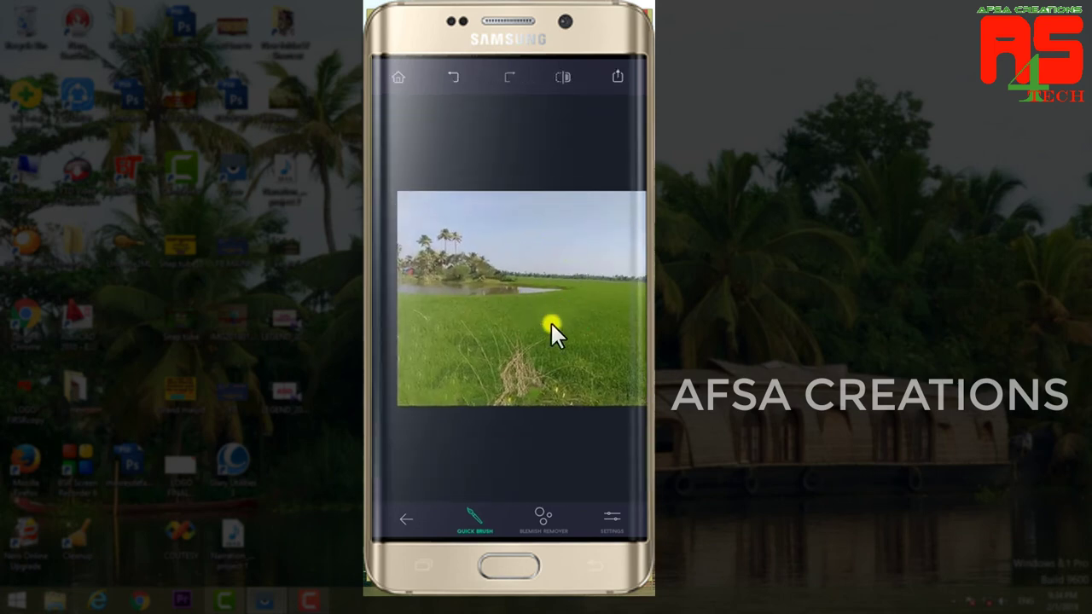
{"action": "left_click", "coordinate": [399, 522]}
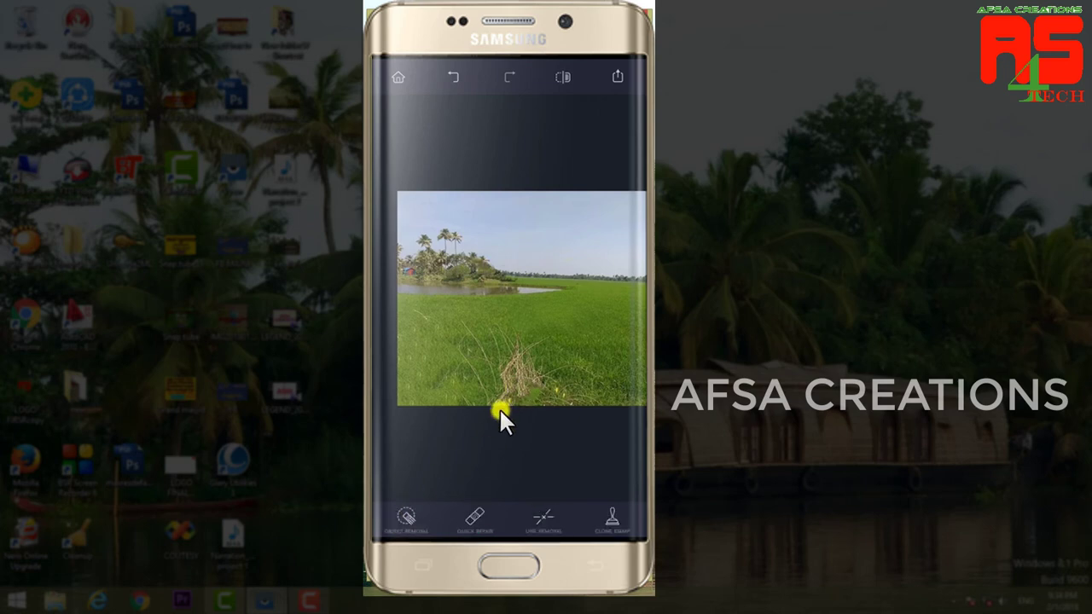